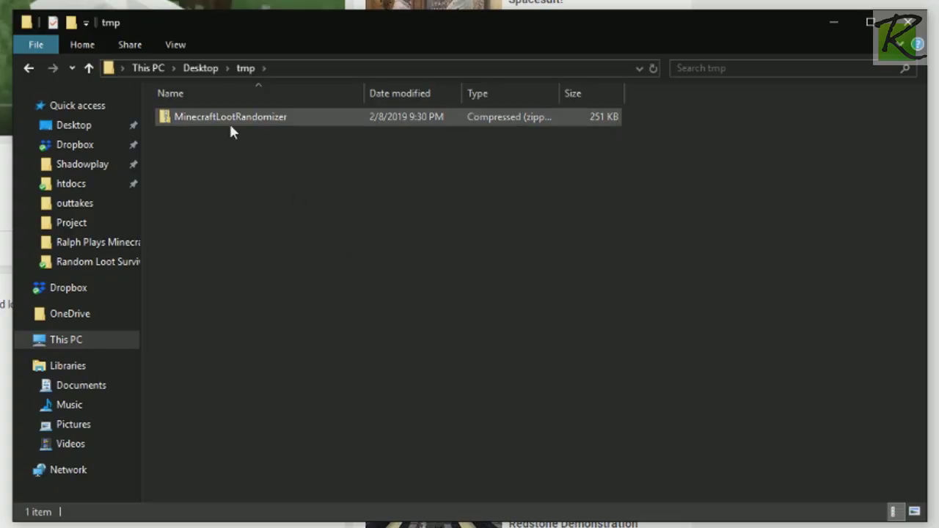
Bring up the actions for MinecraftLootRandomizer.zip in the Desktop\tmp folder.
right_click(229, 122)
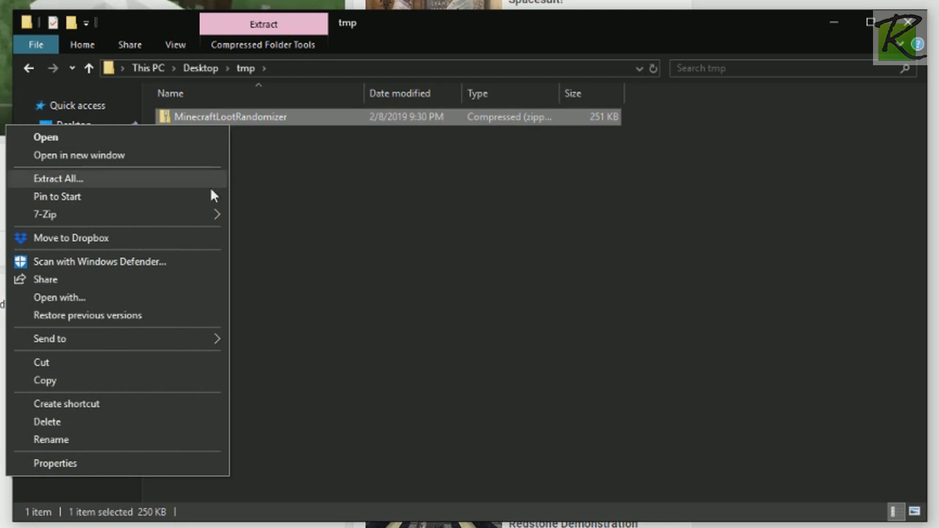
Extract MinecraftLootRandomizer.zip into the tmp folder with 7-Zip's Extract Here.
mouse_move(198, 214)
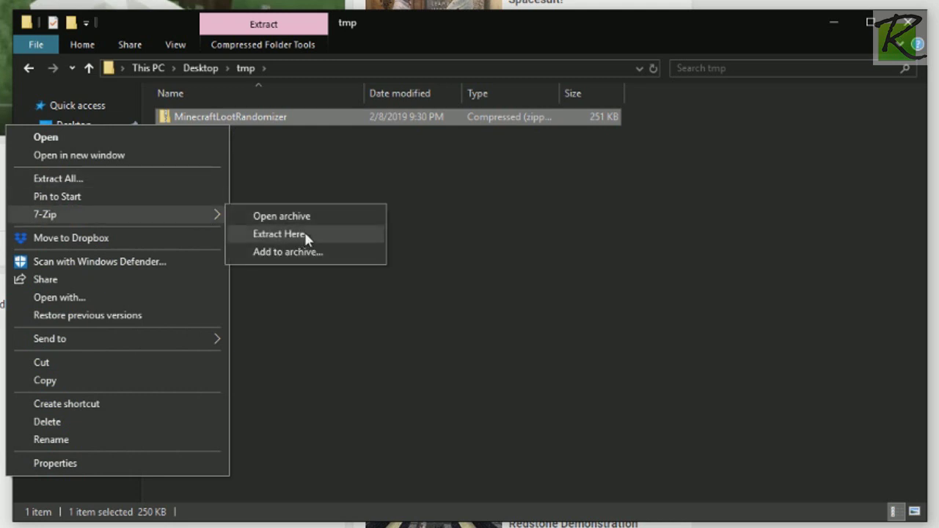
left_click(304, 232)
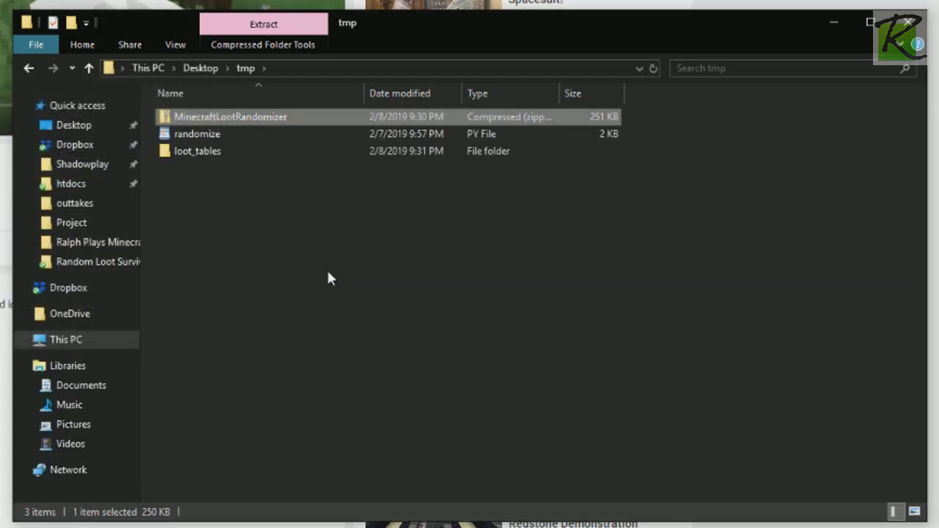
left_click(327, 273)
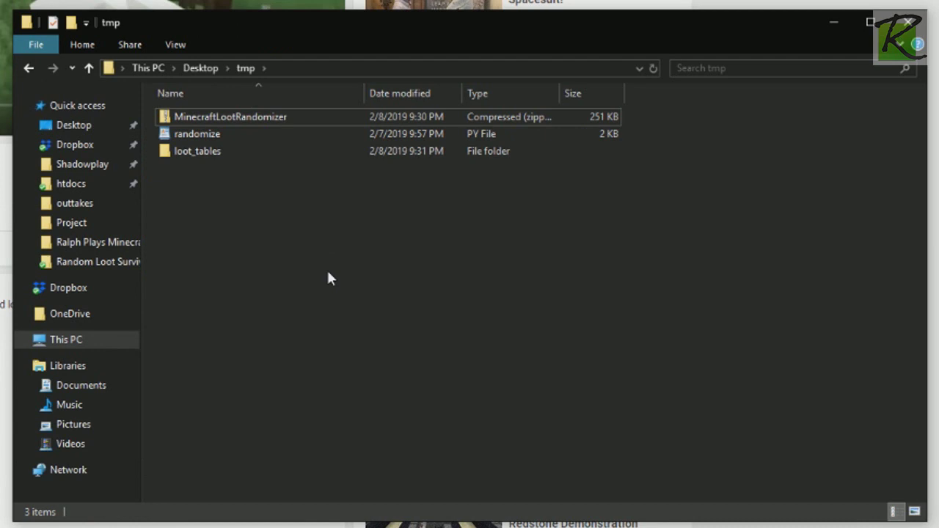
Check the extracted randomize script and loot_tables folder, then permanently delete the zip.
left_click(496, 134)
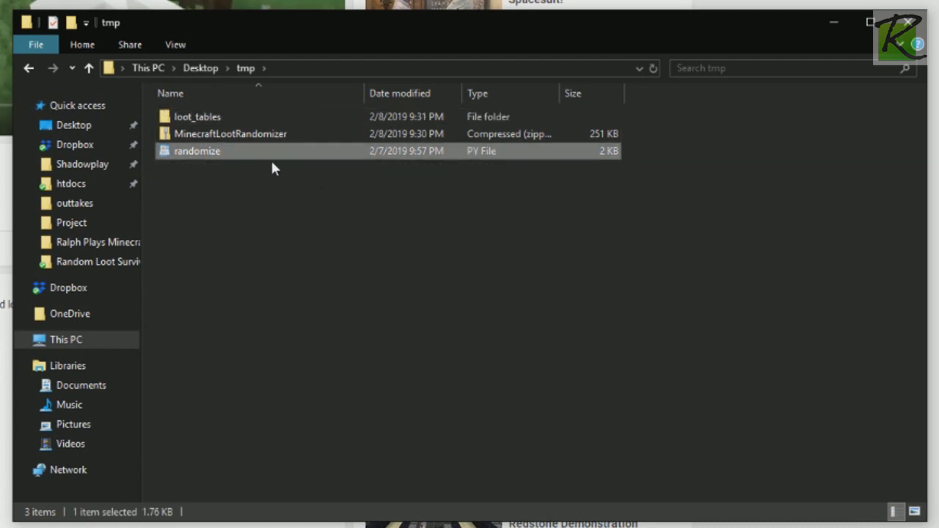
left_click(196, 116)
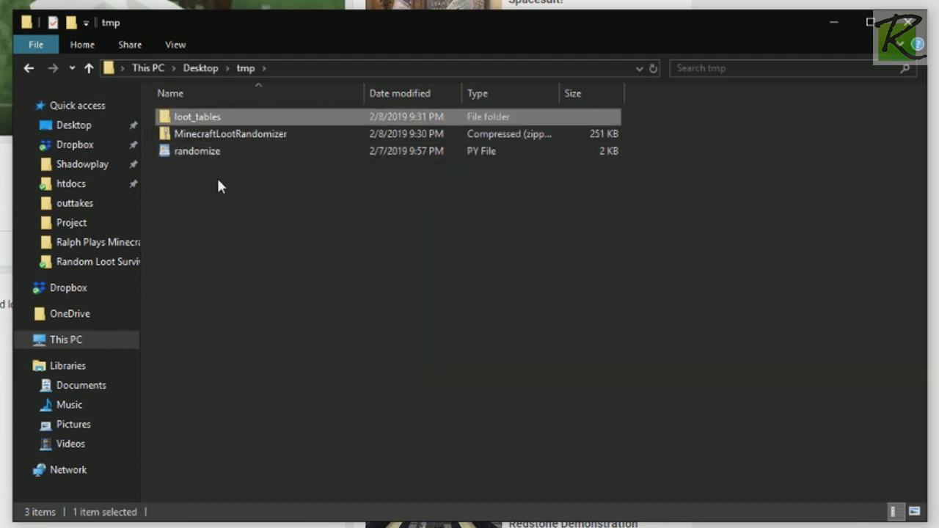
left_click(228, 137)
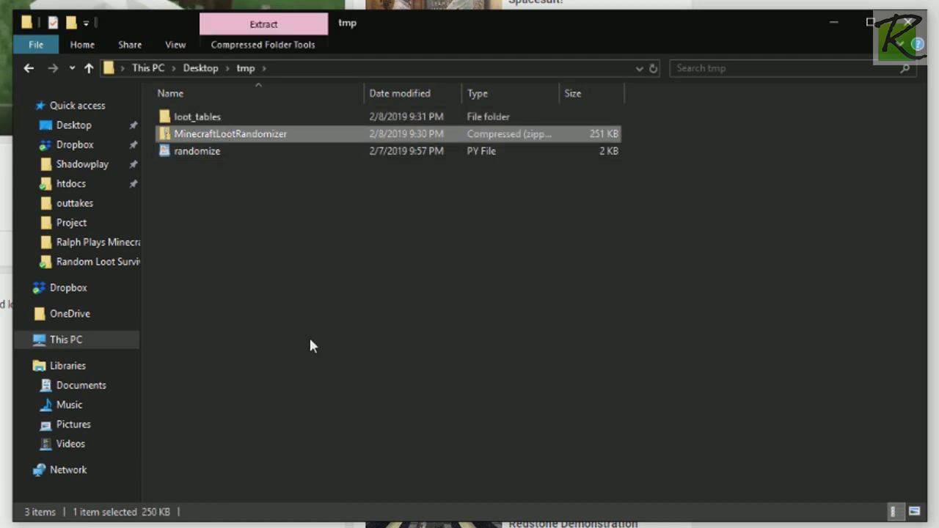
key("shift+Delete")
Confirm the zip deletion and save the Python 3.7.4 Windows installer from python.org.
key("Return")
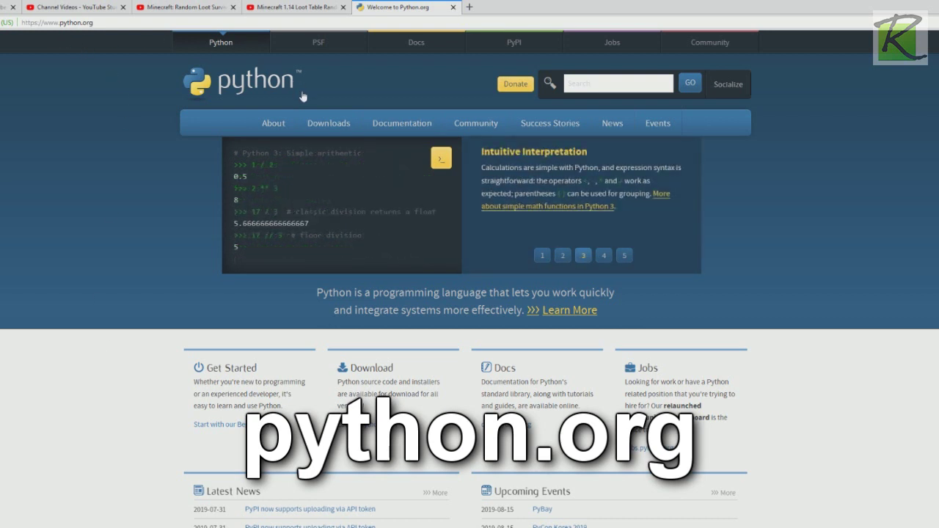
mouse_move(329, 126)
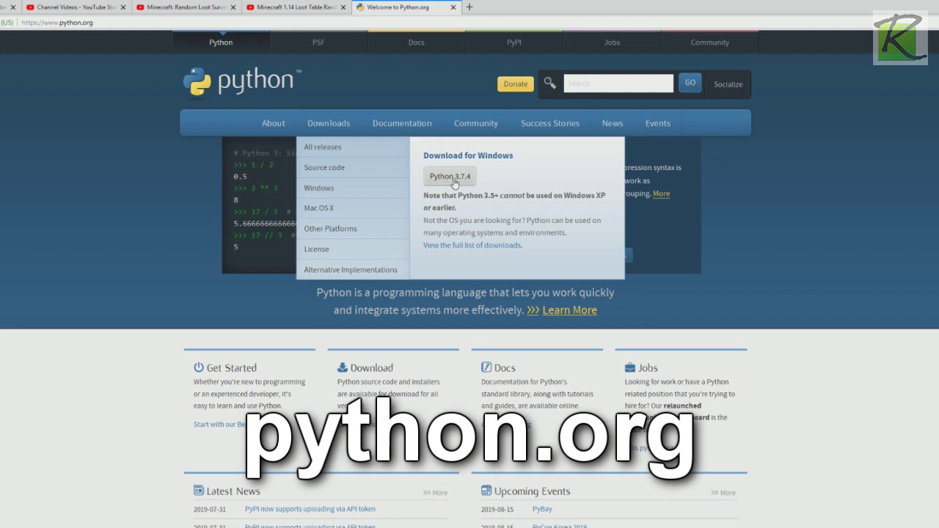
left_click(453, 178)
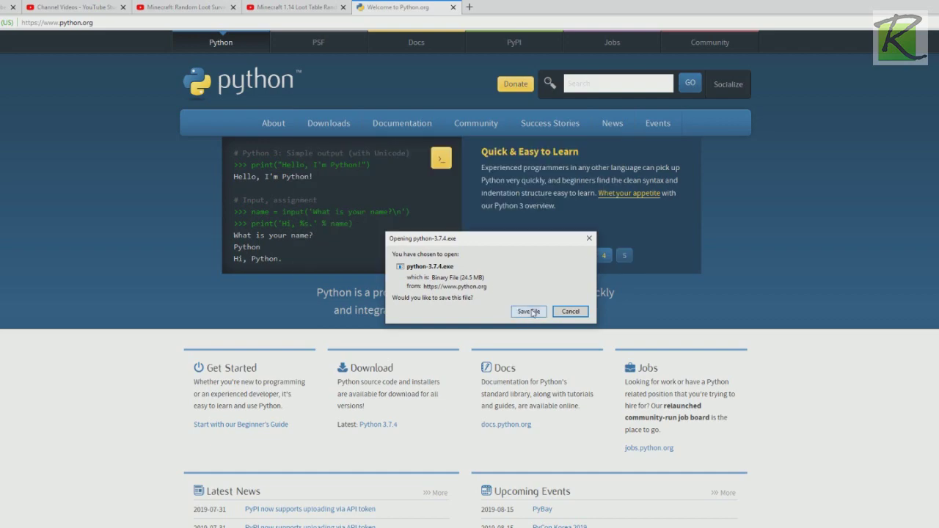
left_click(529, 311)
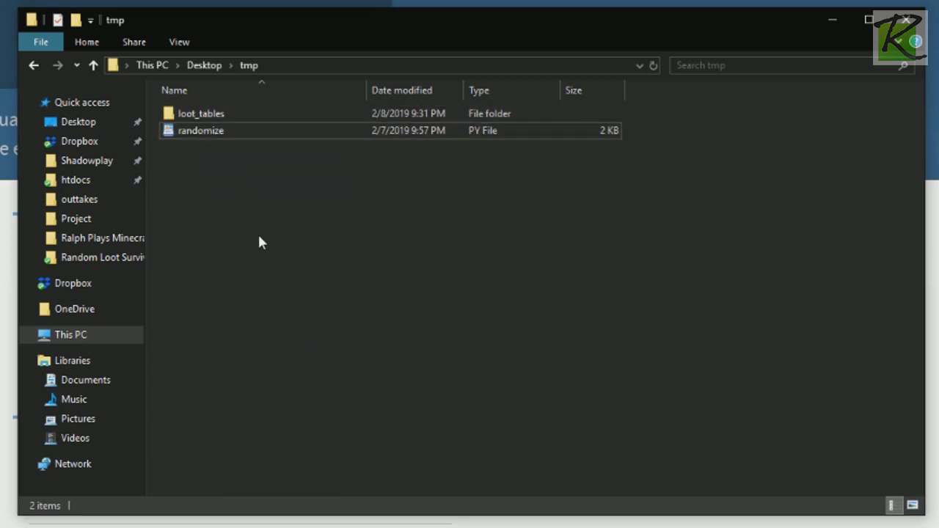
Launch a PowerShell window in the tmp folder.
right_click(296, 293)
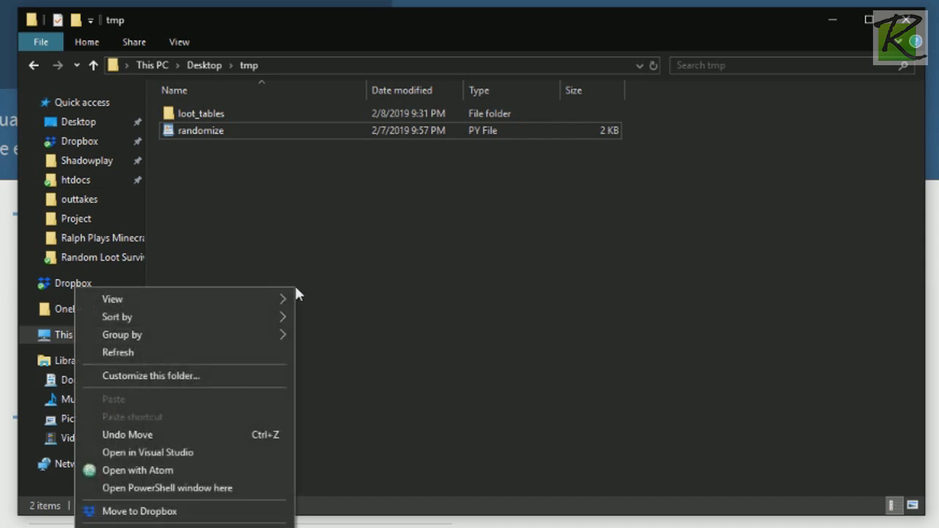
left_click(185, 488)
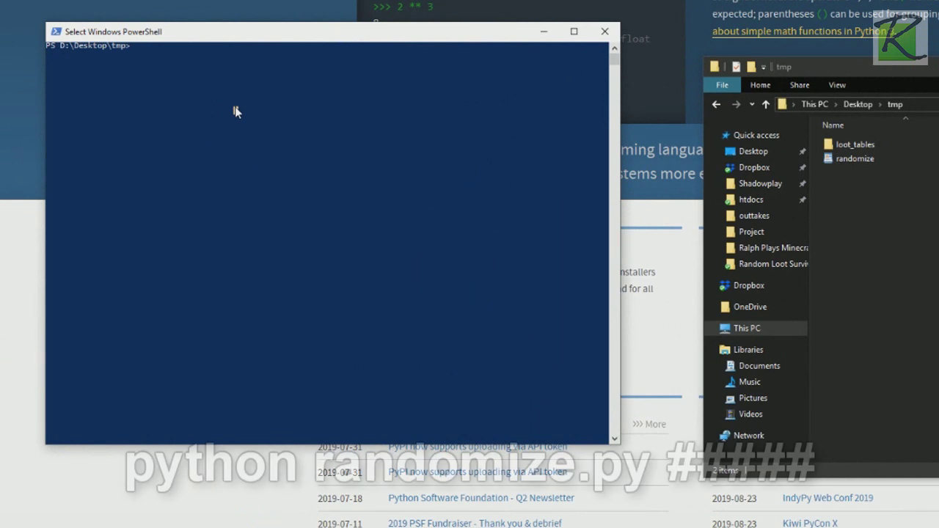
Run 'python randomize.py 12345679' to generate the random_loot_12345679 datapack.
type("python")
key("BackSpace")
key("BackSpace")
key("BackSpace")
type("py")
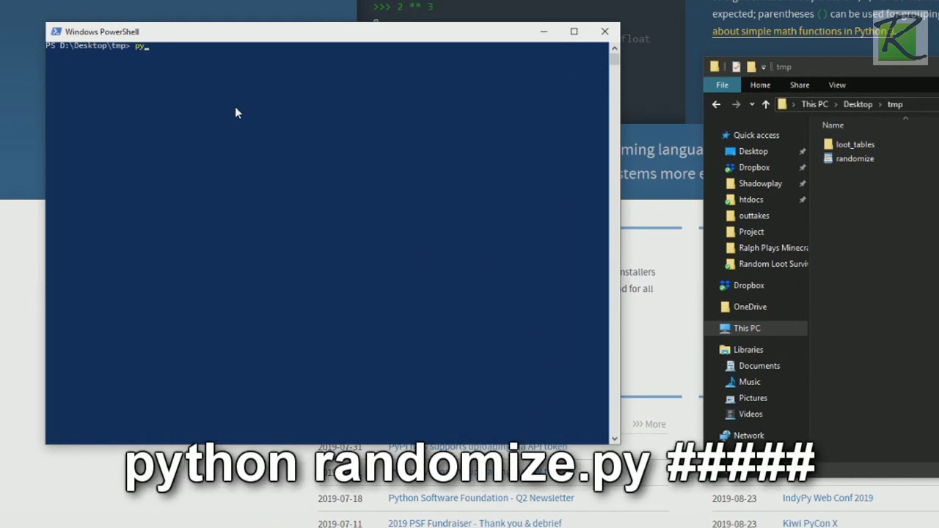
type("thon")
type(" randoim")
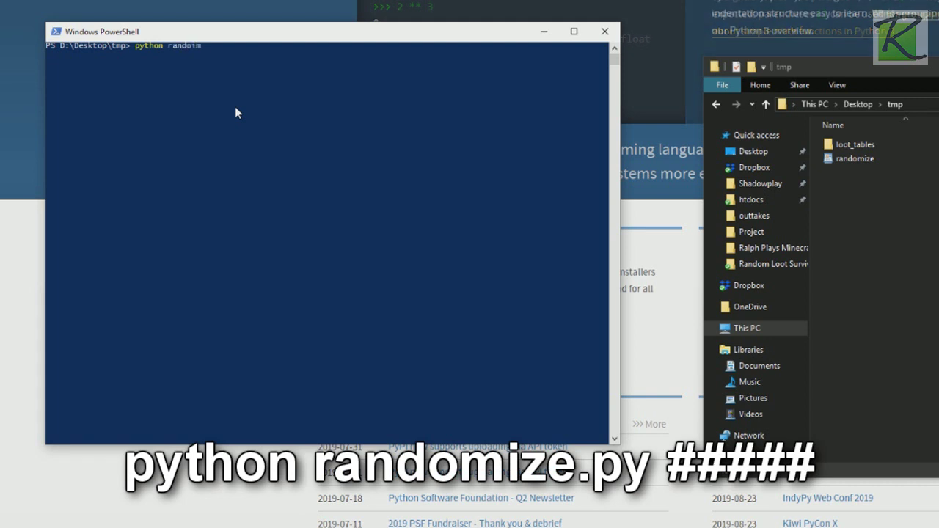
key("BackSpace")
key("BackSpace")
type("mize.")
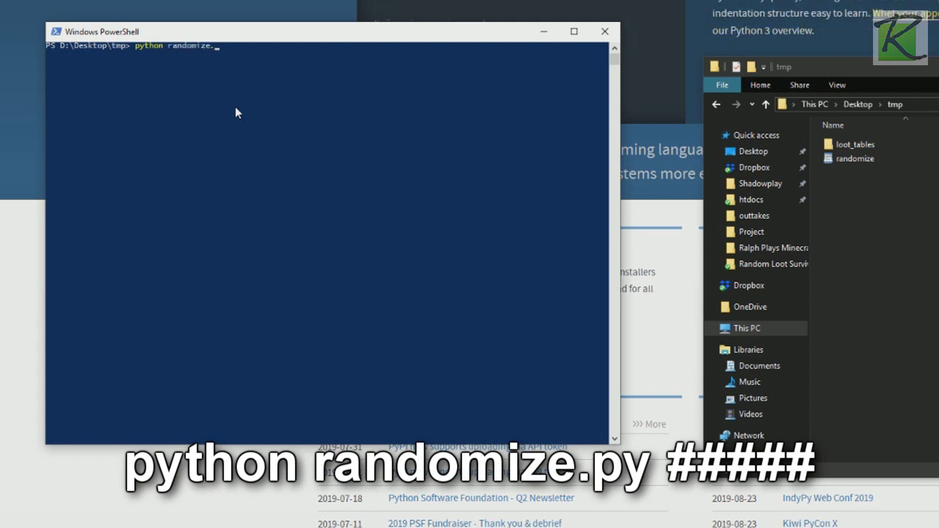
type("py")
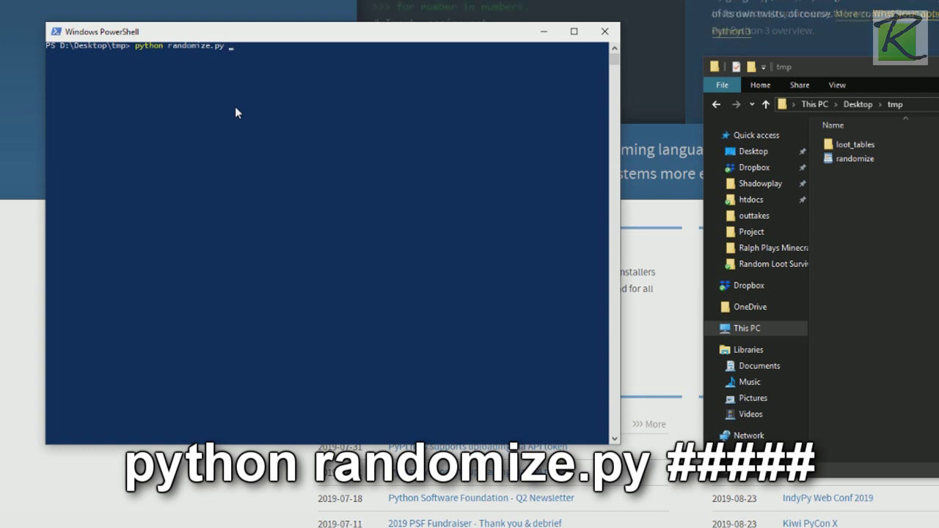
type("1234567")
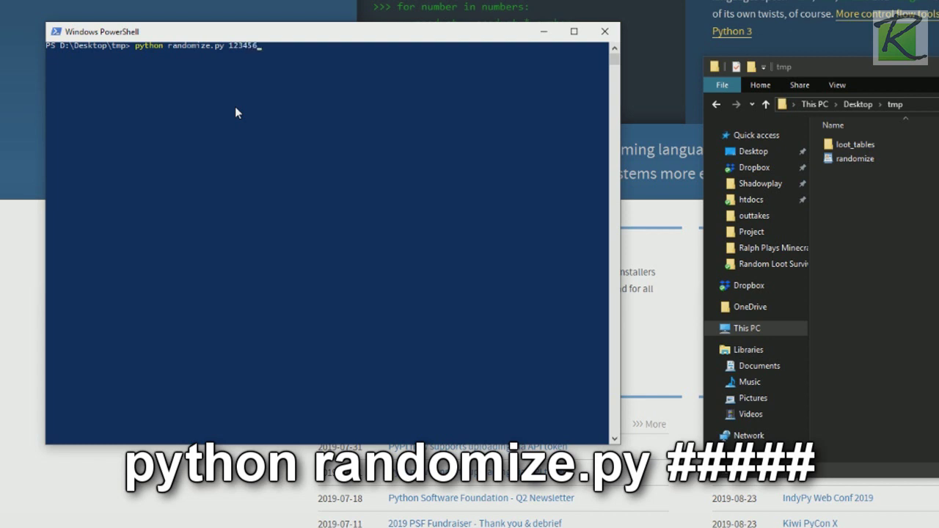
type("9")
key("Return")
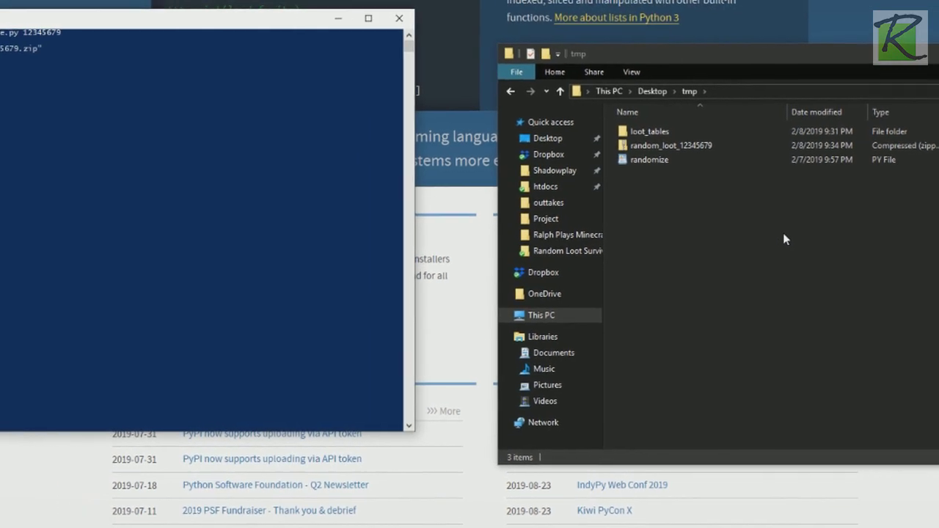
key("Up")
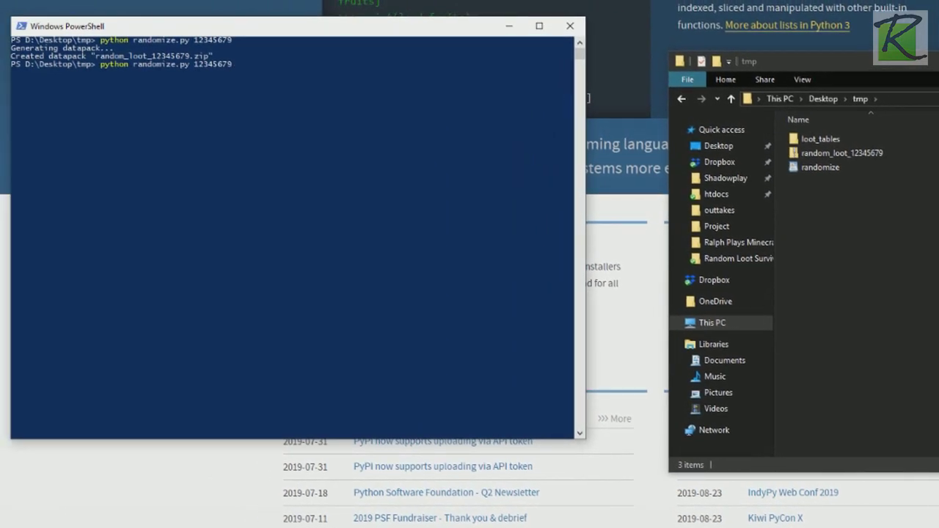
key("BackSpace")
key("BackSpace")
key("BackSpace")
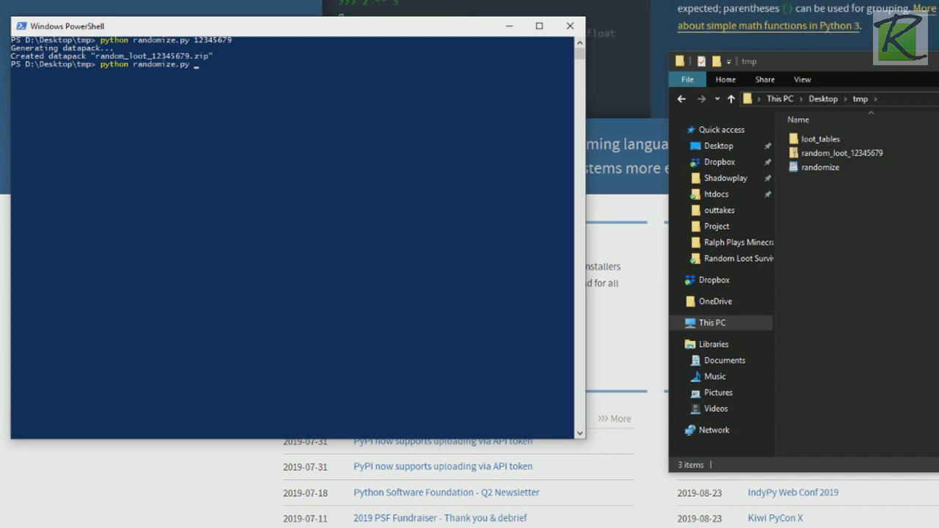
type("6800")
type("14903427545454")
key("Return")
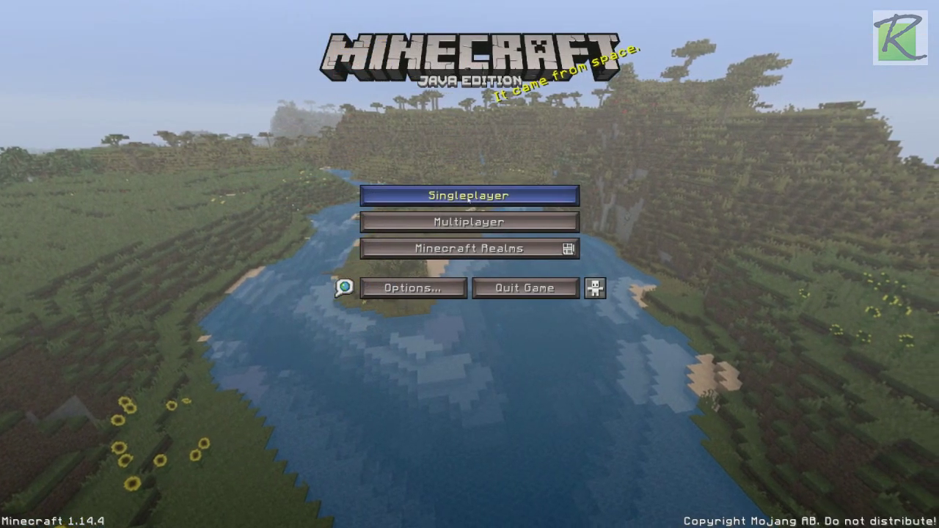
Create a new singleplayer world named 'New World X'.
left_click(468, 197)
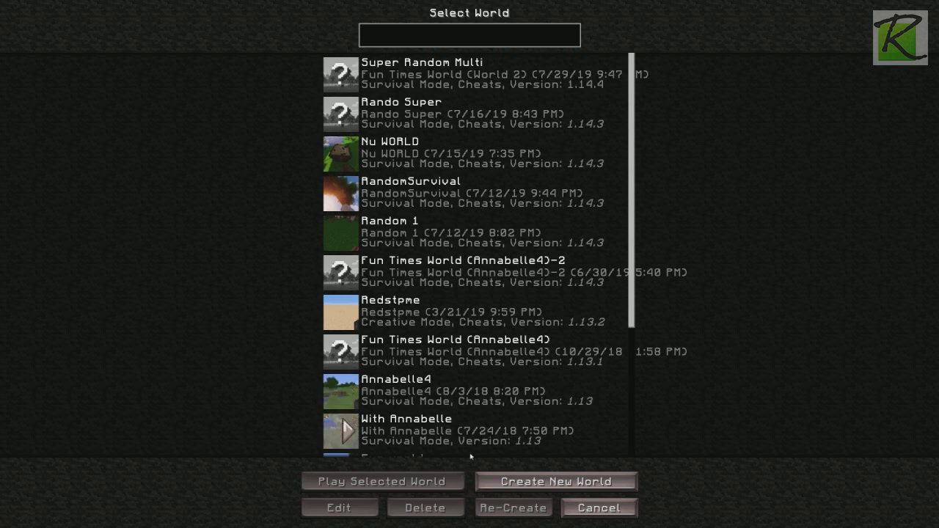
left_click(539, 482)
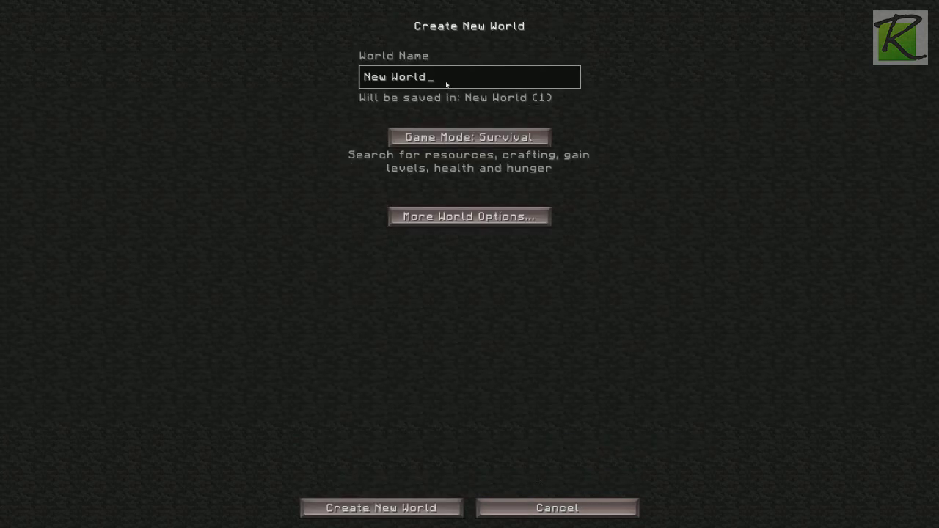
type("X")
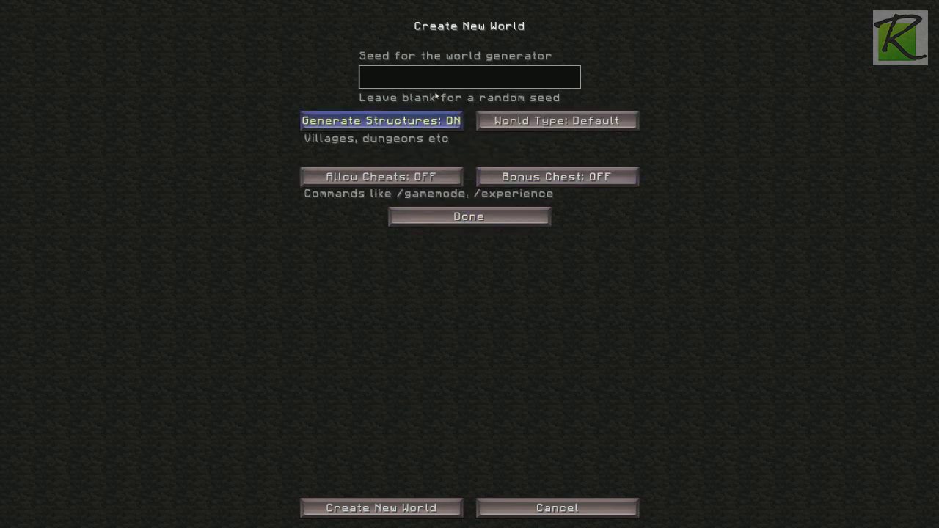
left_click(401, 508)
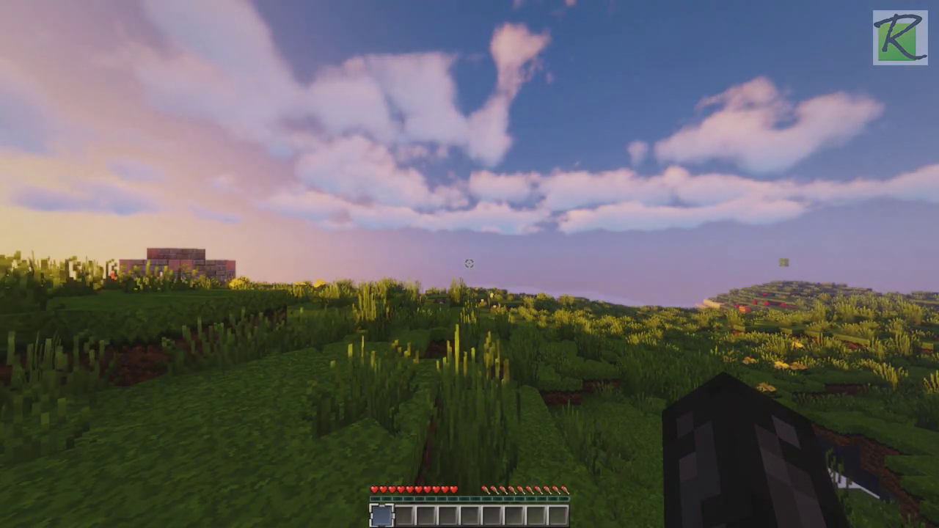
Walk toward the stone ruin and lava pillar, then pause the game to leave.
key("w")
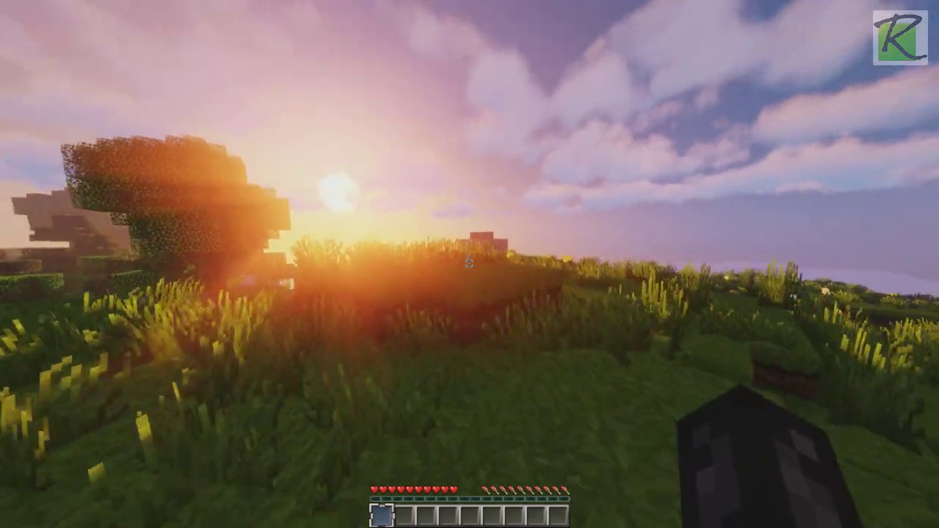
key("w")
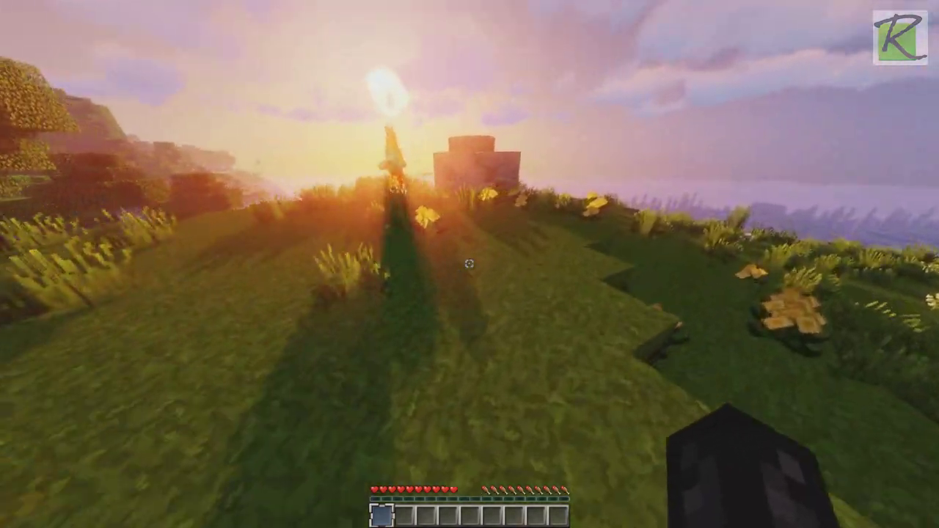
key("w")
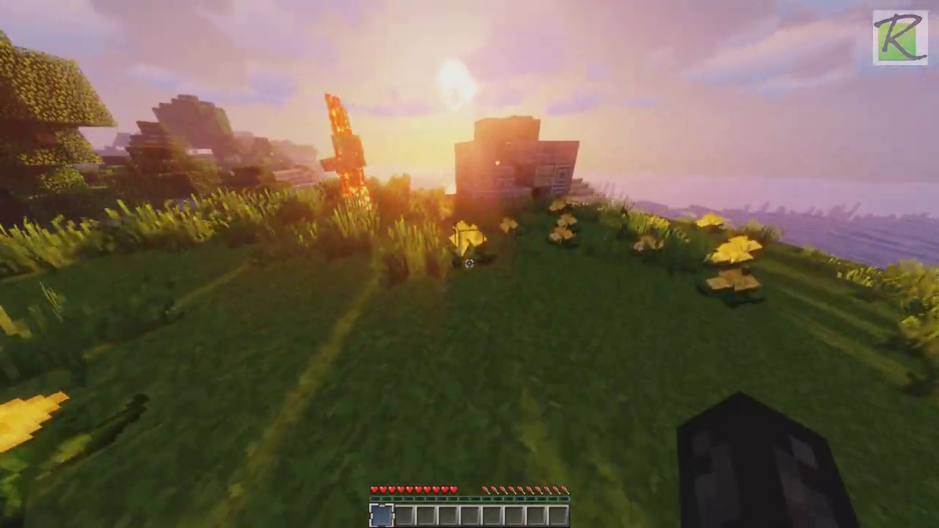
key("s")
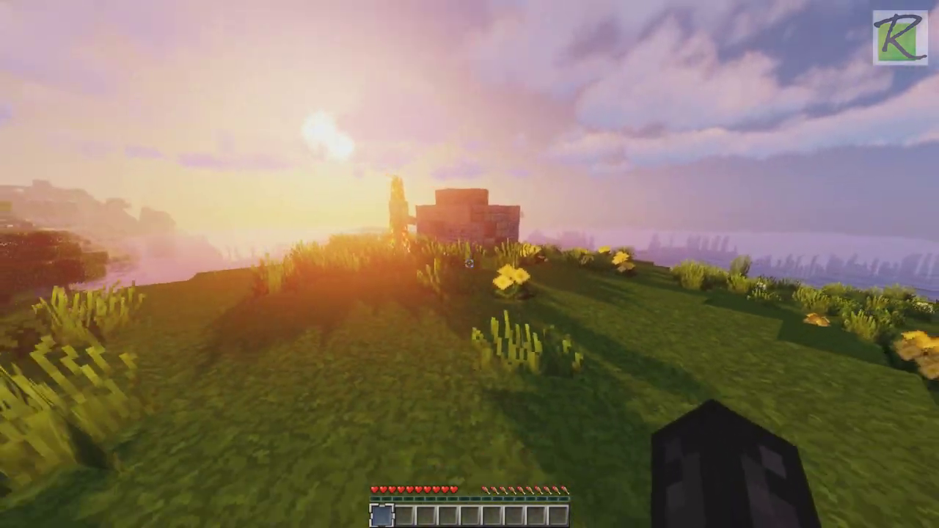
key("Escape")
Save and quit, then open New World X's save folder from its Edit World screen.
left_click(459, 259)
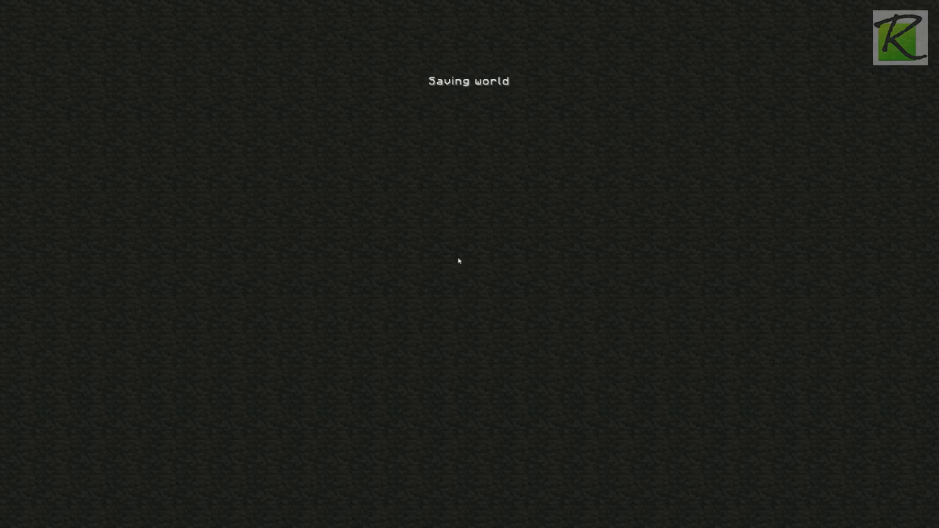
left_click(482, 207)
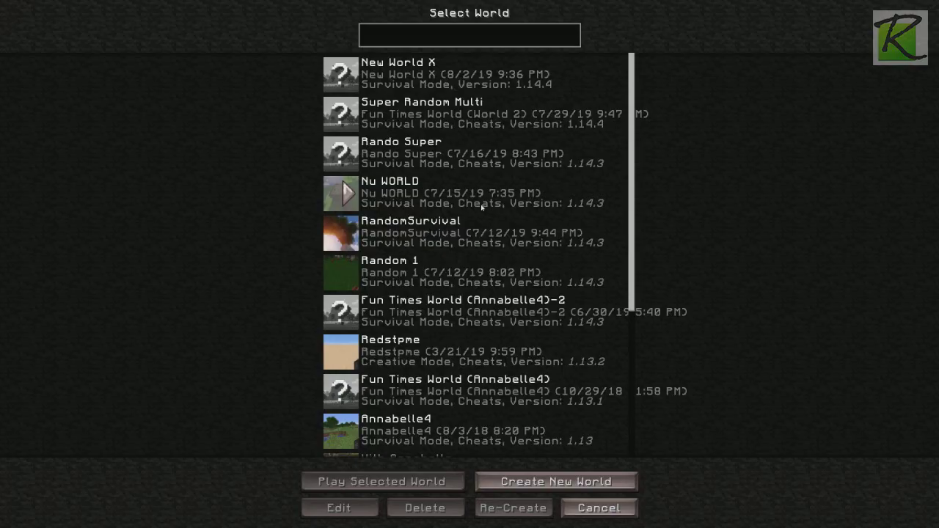
left_click(414, 84)
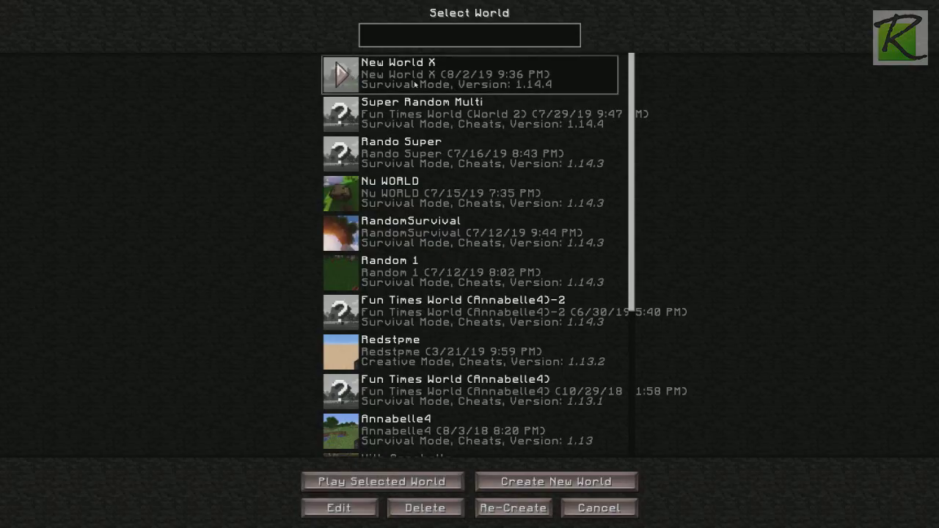
left_click(362, 512)
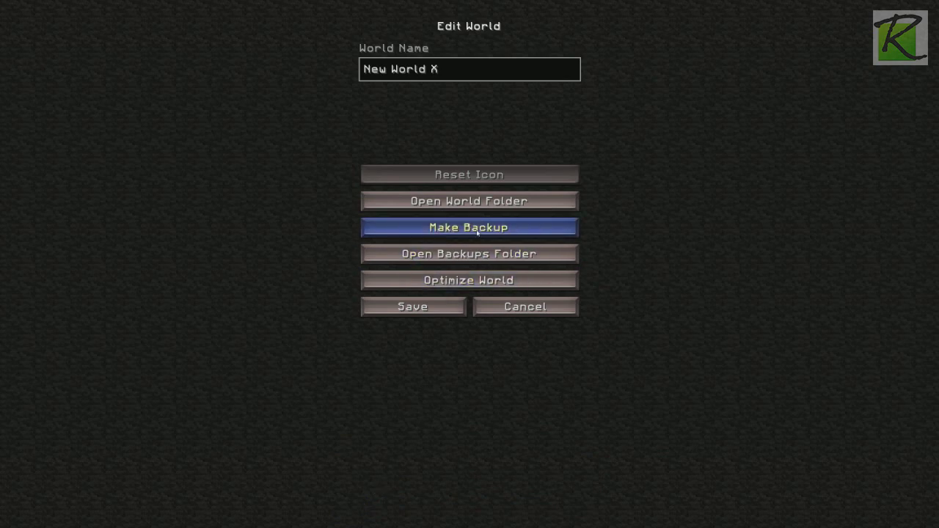
left_click(490, 207)
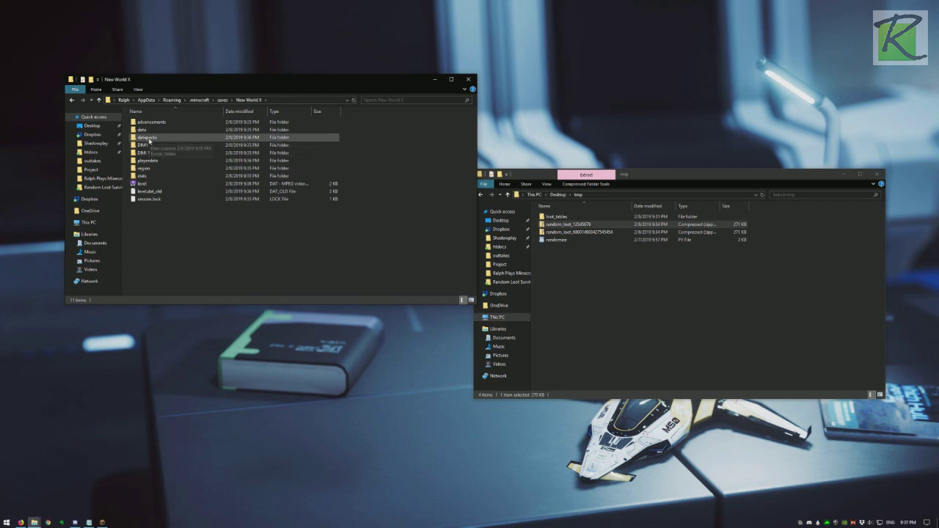
Copy random_loot_12345679 zip from tmp into New World X's datapacks folder.
right_click(583, 226)
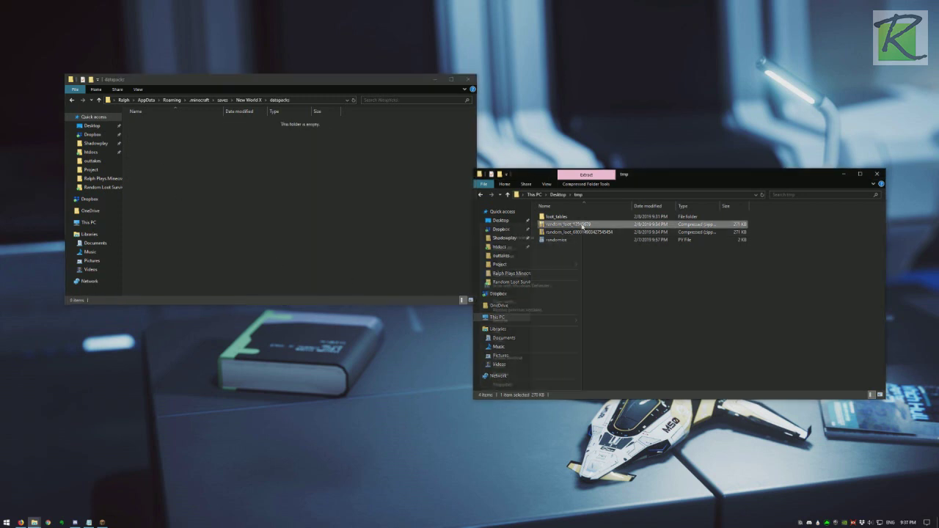
left_click(509, 340)
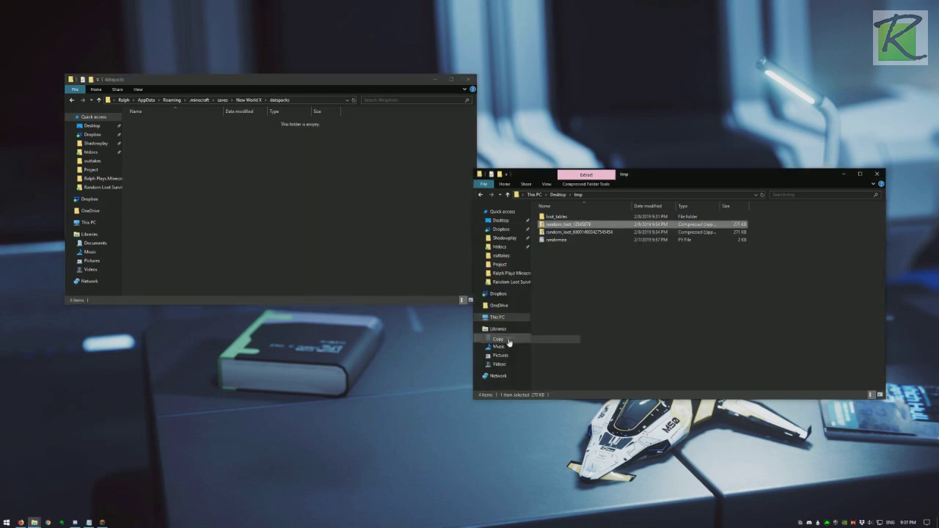
right_click(226, 196)
left_click(167, 224)
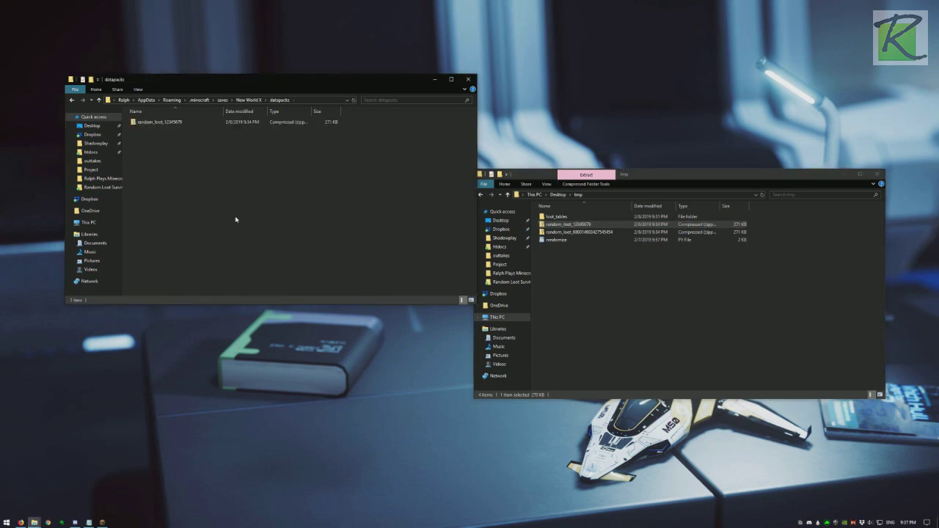
left_click(108, 524)
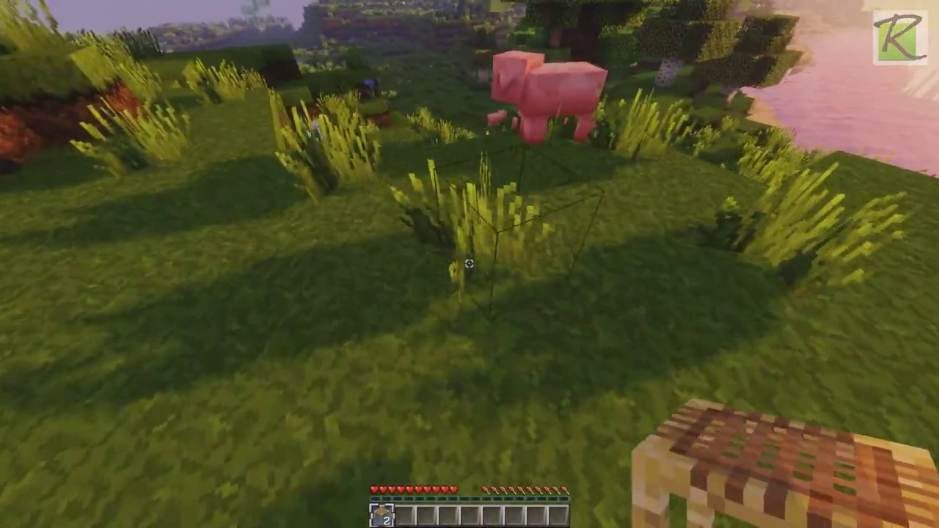
Walk around, collect a dropped item, then save and quit to title.
key("w")
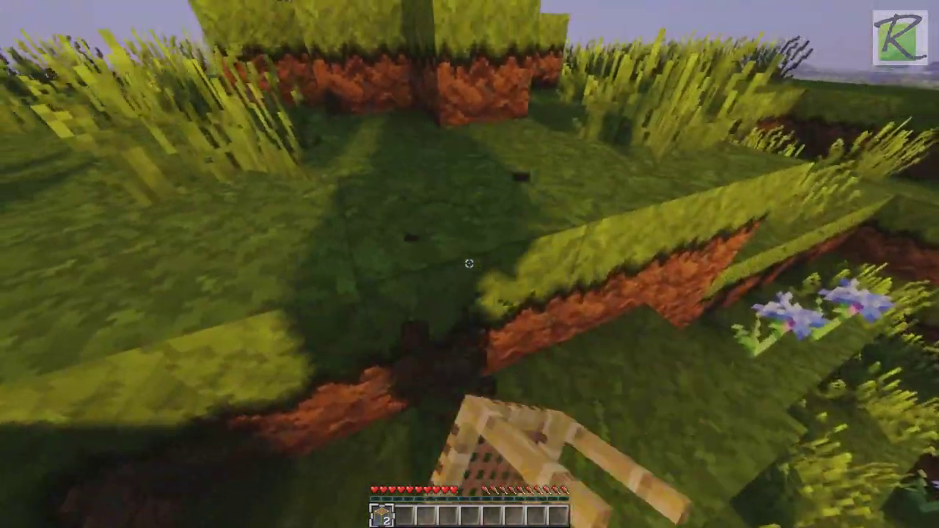
key("s")
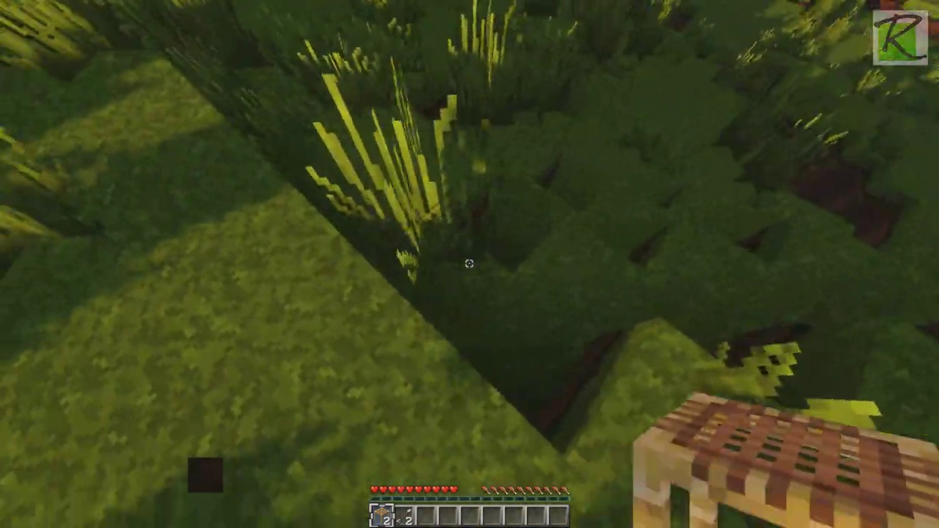
key("w")
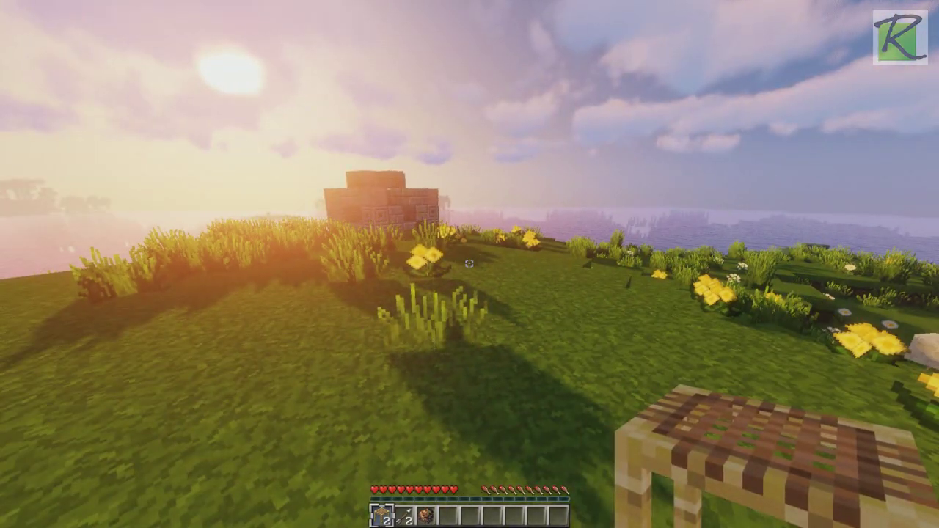
key("Escape")
left_click(469, 259)
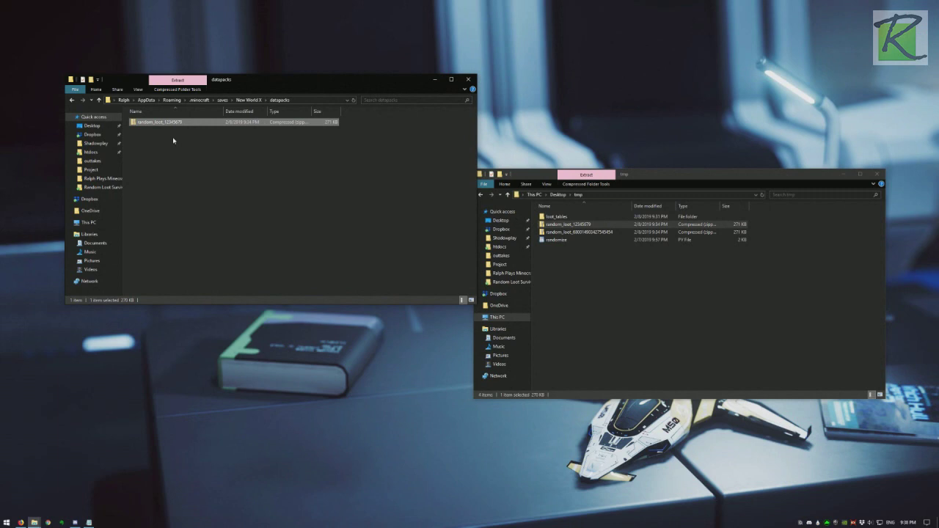
Permanently delete the random_loot_12345679 zip from New World X's datapacks folder.
key("shift+Delete")
key("Return")
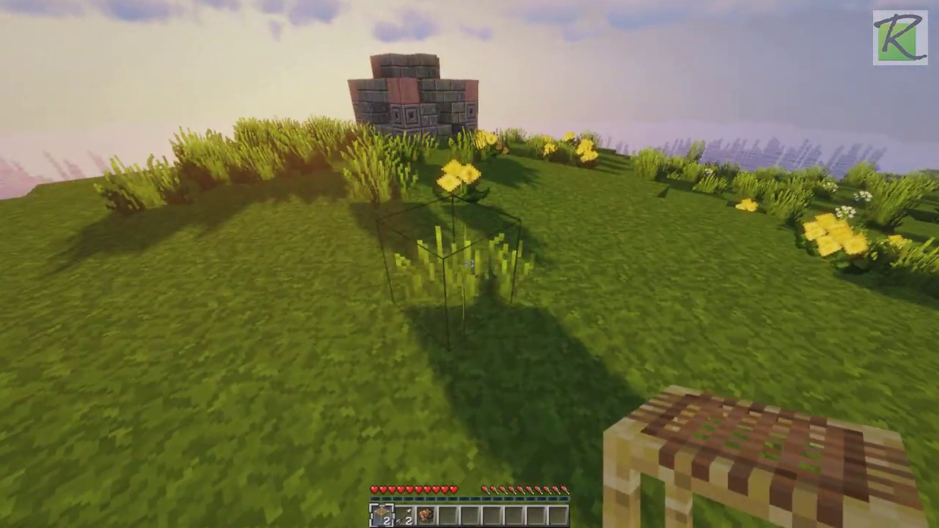
Break the tall grass and the dandelion and pick up their randomized drops.
left_click(469, 264)
key("w")
left_click(469, 263)
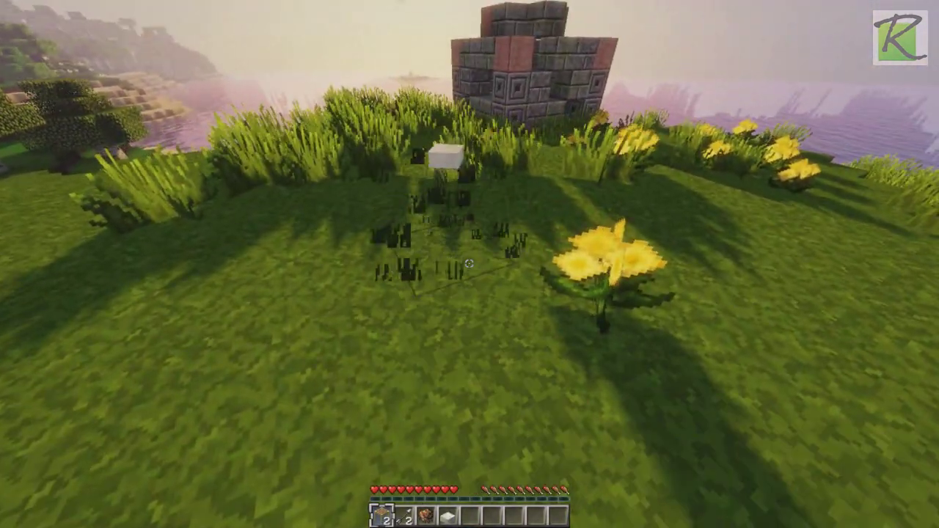
left_click(469, 263)
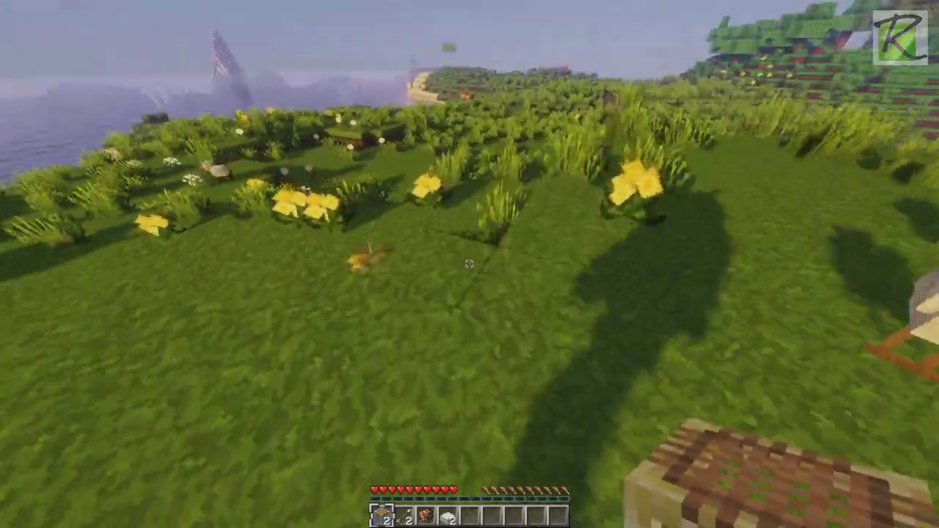
Dig out two grass blocks and collect their randomized drops.
left_click(469, 263)
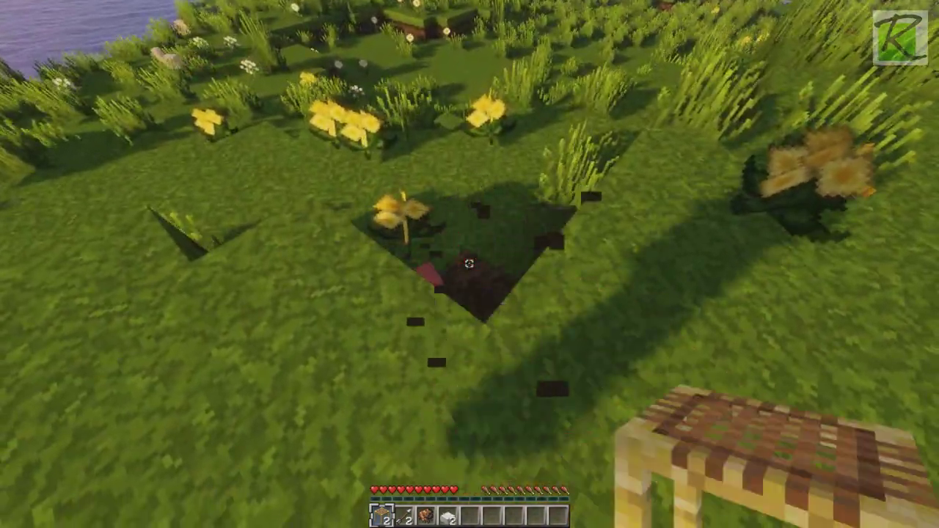
key("w")
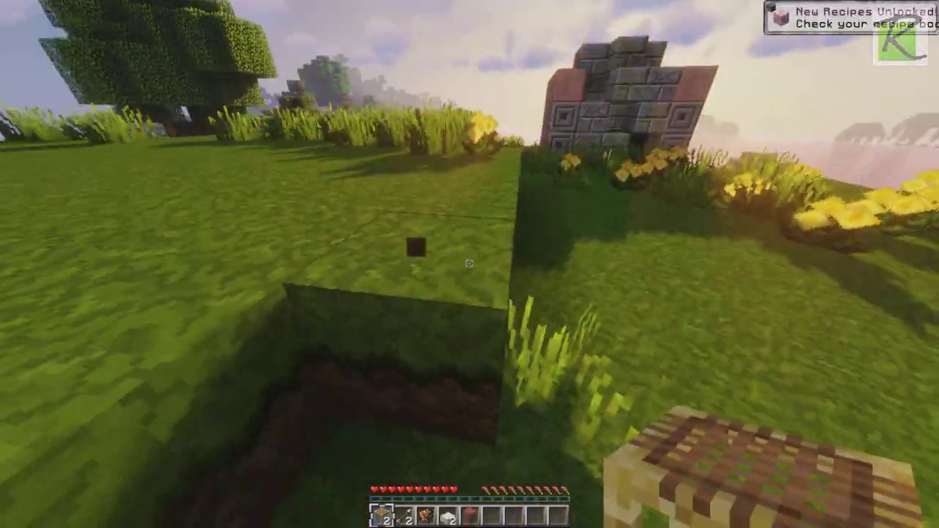
left_click(469, 263)
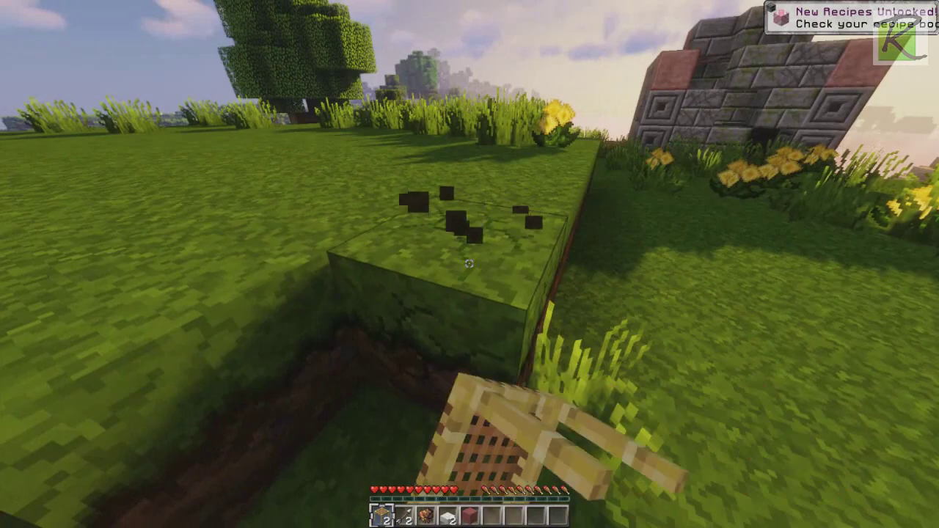
left_click(469, 264)
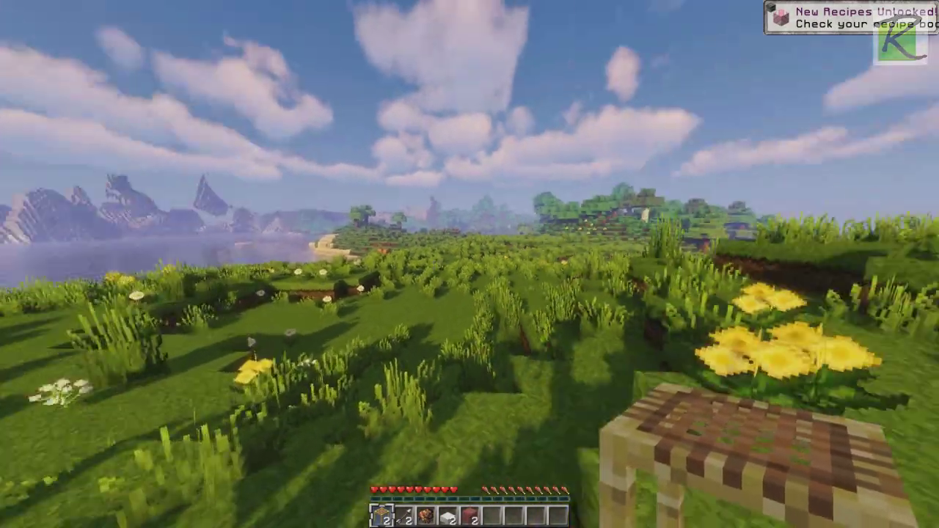
key("w")
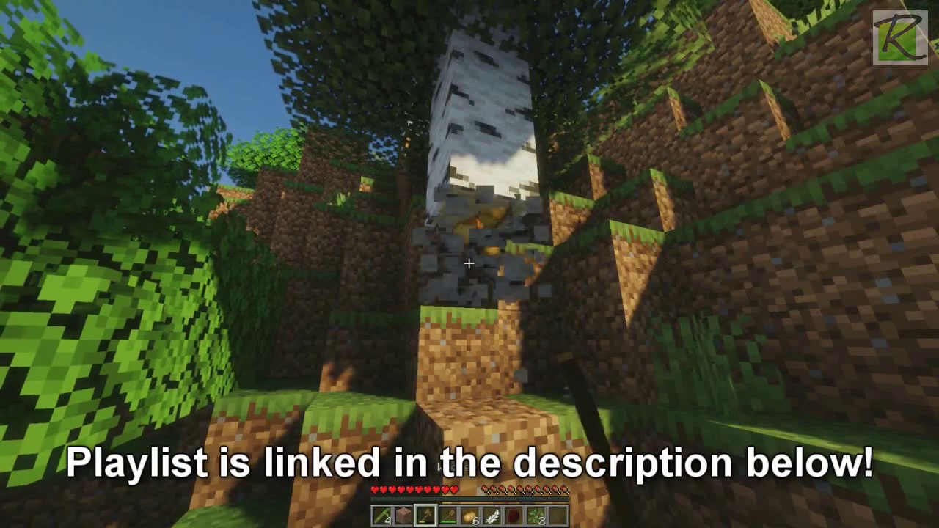
Chop the birch logs and clear the leaves, collecting their drops including potatoes.
left_click(469, 262)
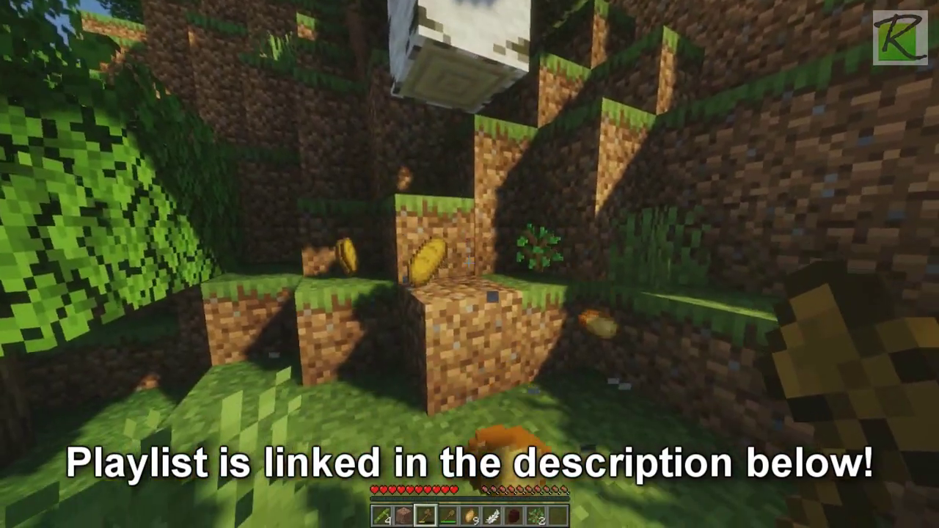
key("w")
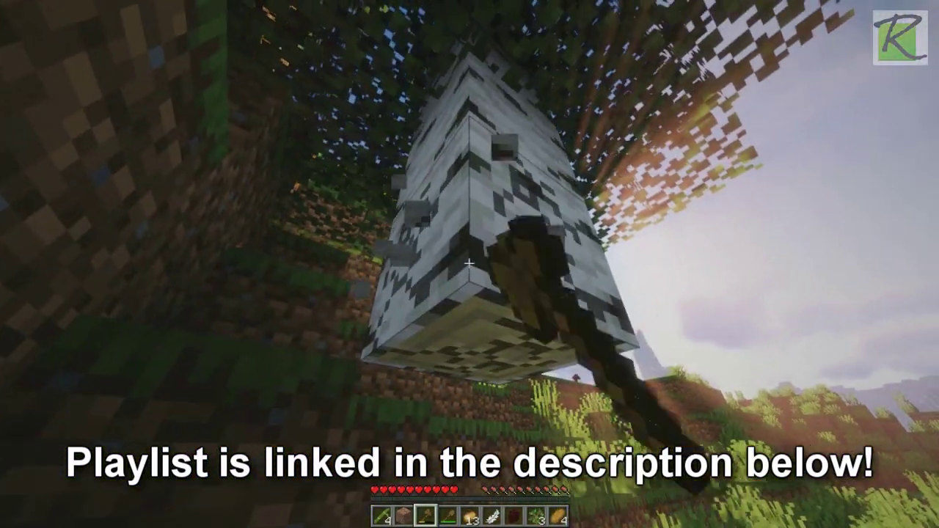
left_click(470, 263)
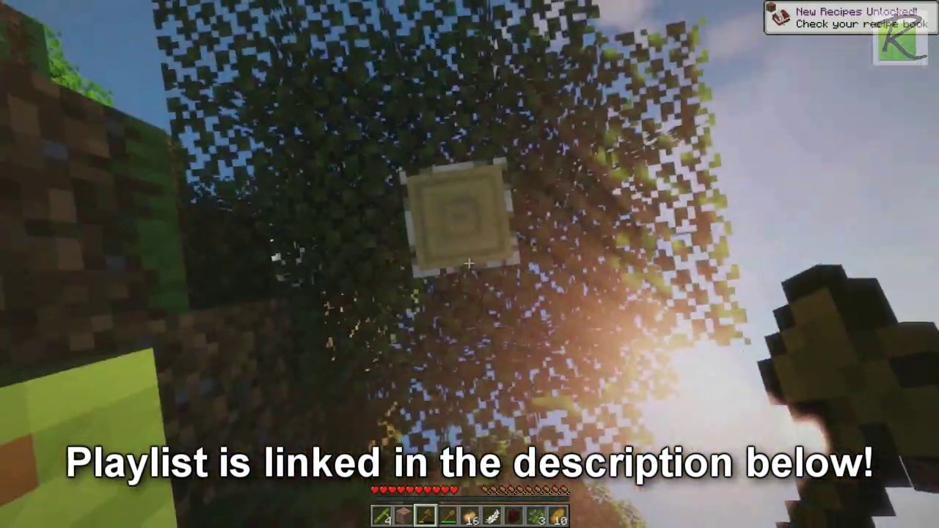
left_click(469, 262)
left_click(470, 262)
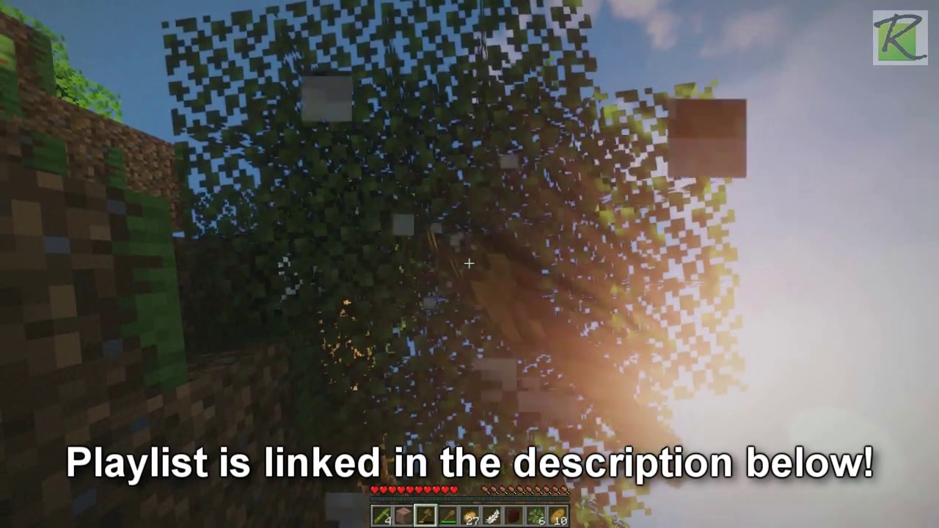
left_click(469, 263)
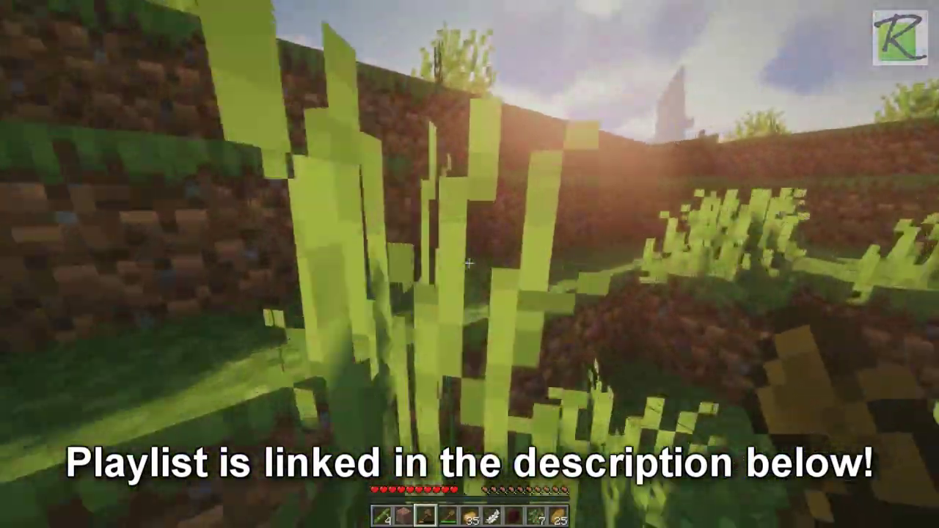
Break the wooden signs near the crafting table for their random drops.
key("w")
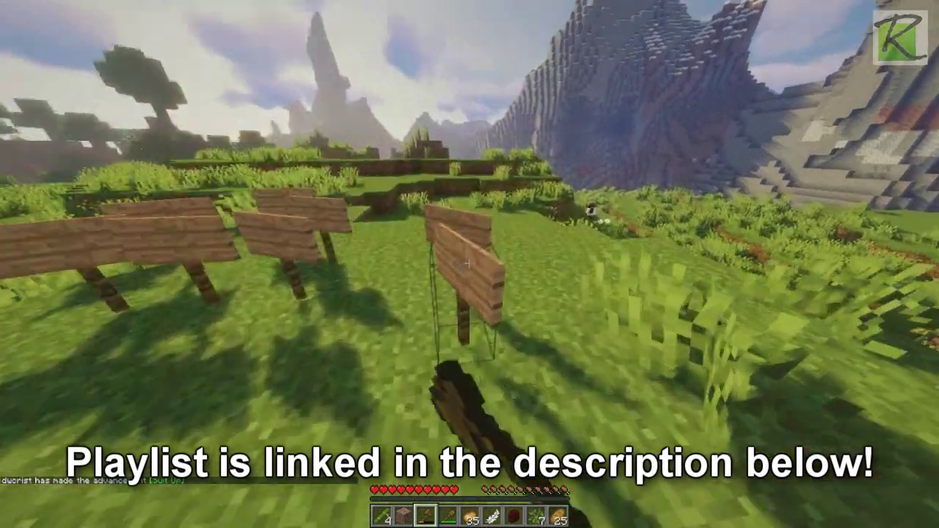
right_click(470, 265)
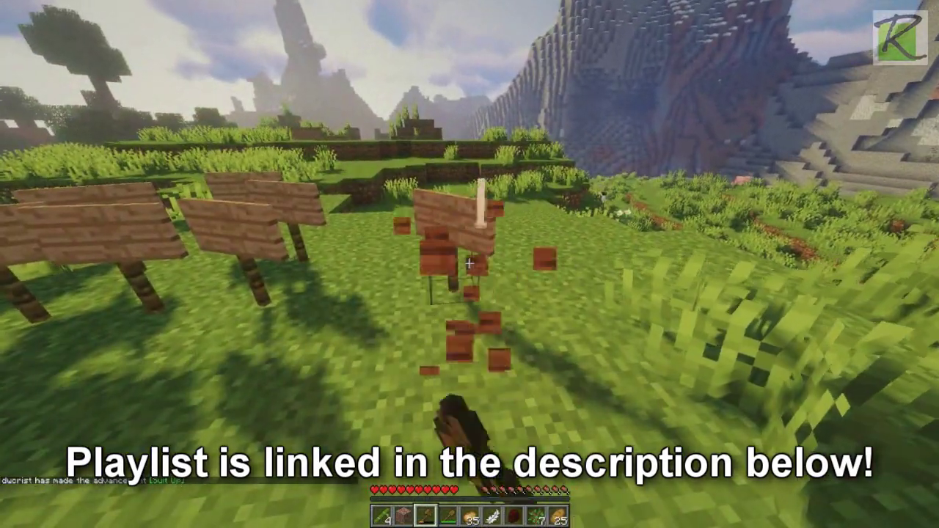
right_click(470, 264)
left_click(470, 264)
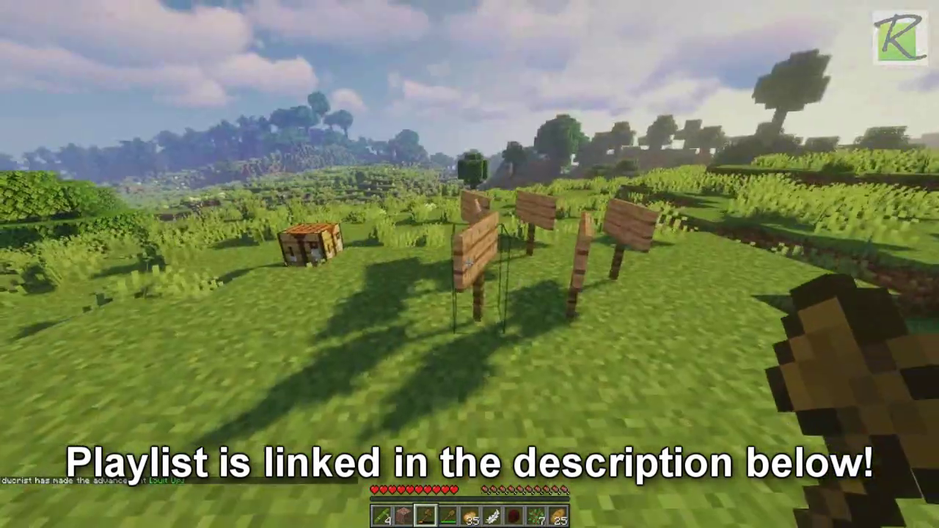
left_click(470, 265)
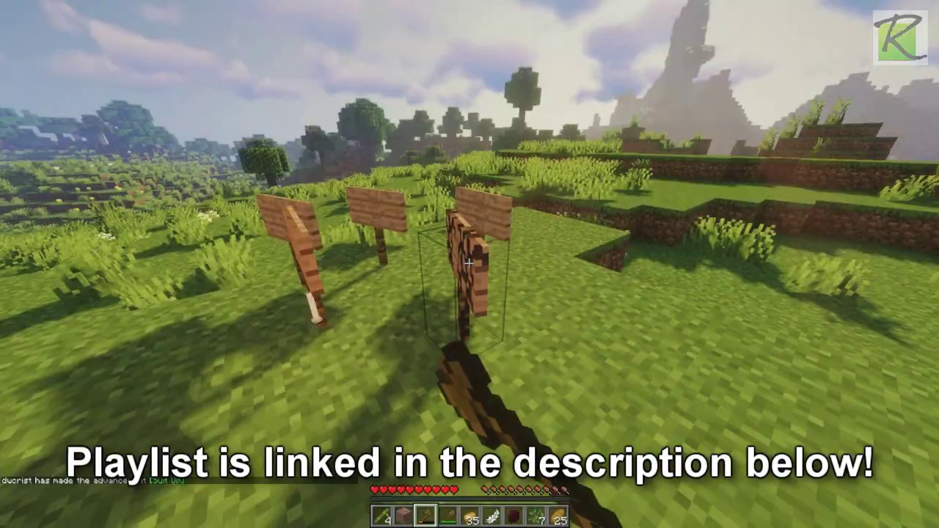